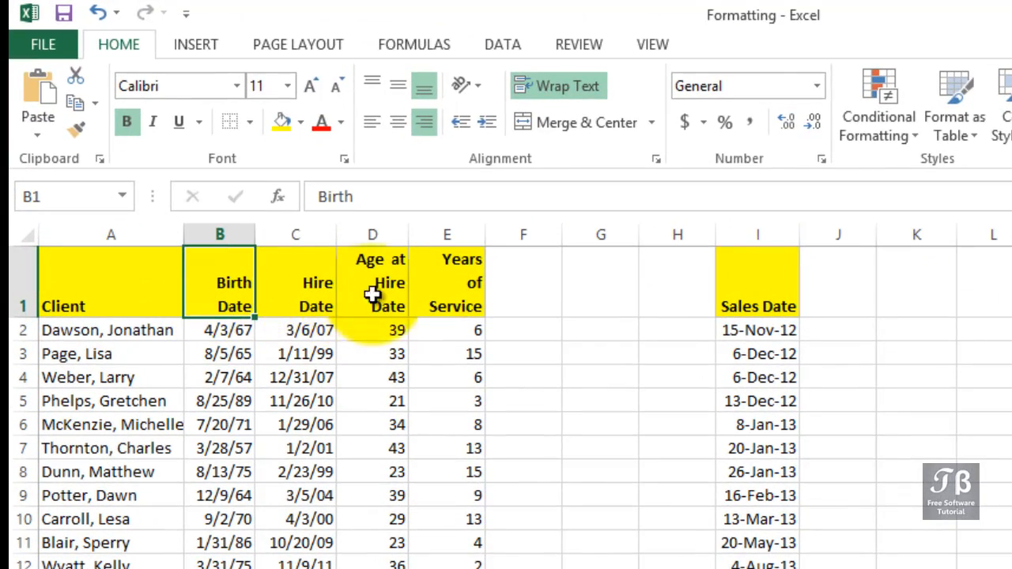
# Inspect the stored values behind the first Birth Date, Hire Date and Sales Date entries in row 2.
pyautogui.moveTo(271, 285); pyautogui.dragTo(246, 286)
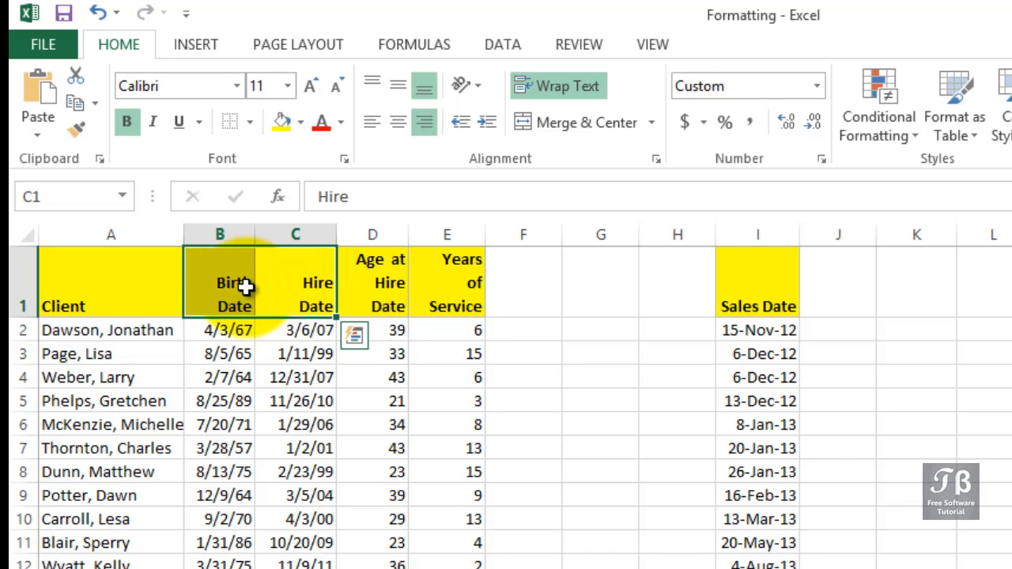
pyautogui.click(235, 330)
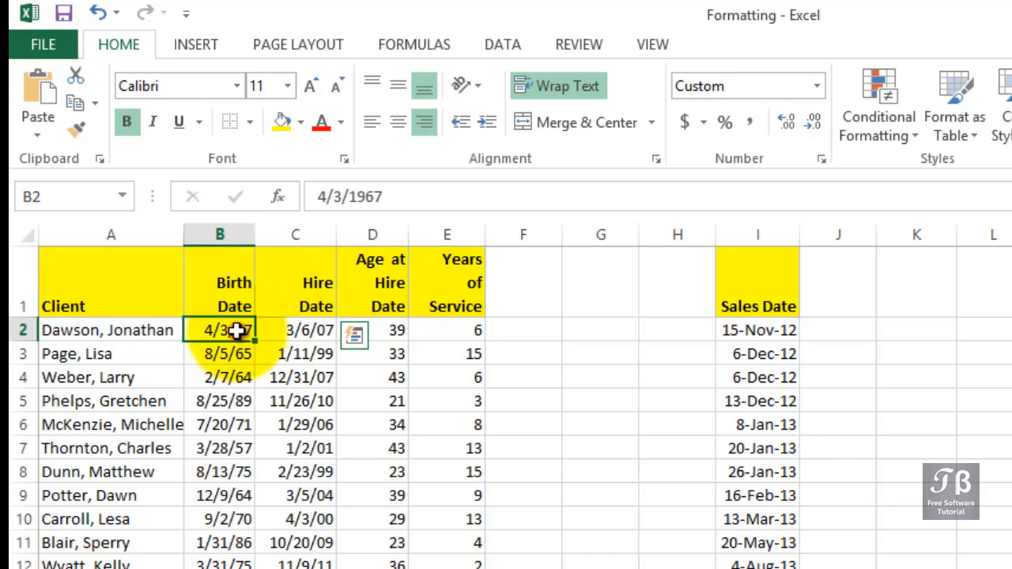
pyautogui.click(303, 333)
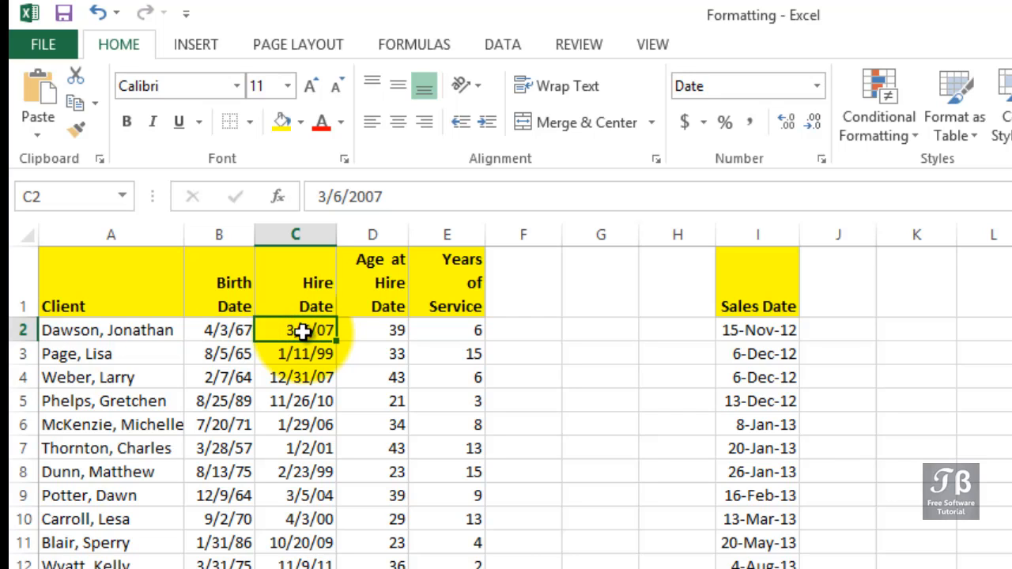
pyautogui.click(761, 335)
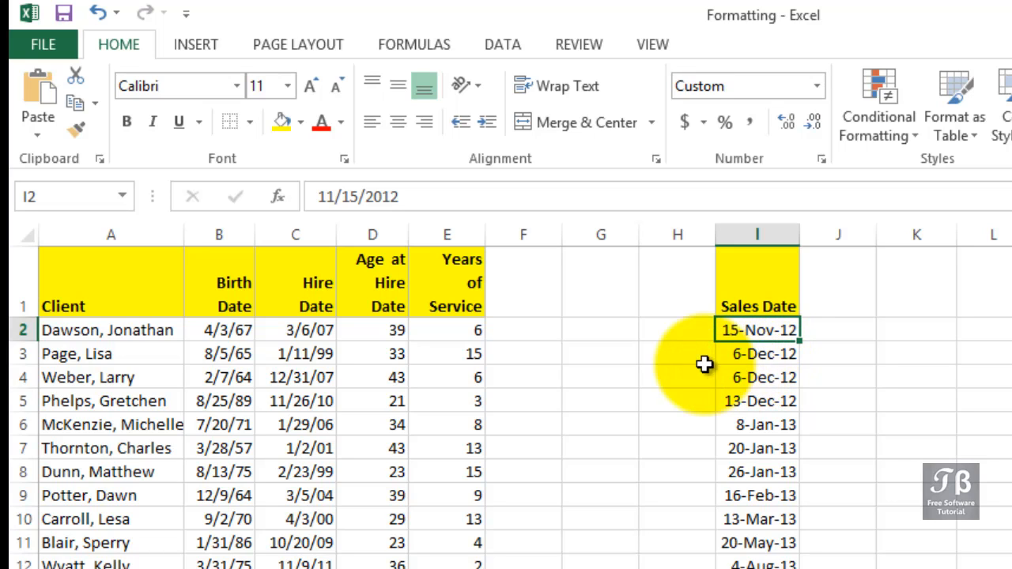
pyautogui.click(291, 331)
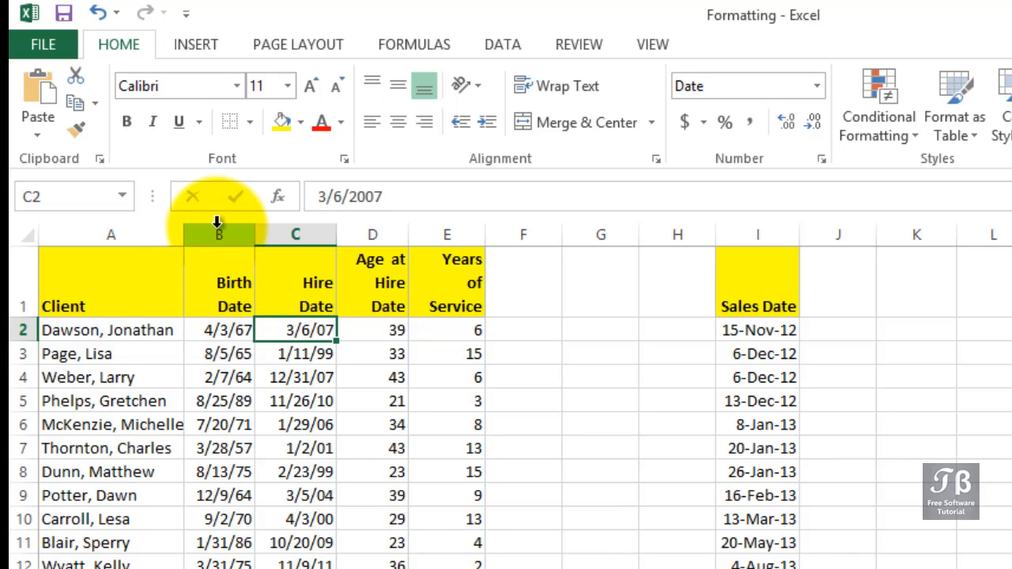
# Open the cell formatting for the whole Hire Date column and choose the Date category.
pyautogui.click(277, 233)
pyautogui.rightClick(277, 234)
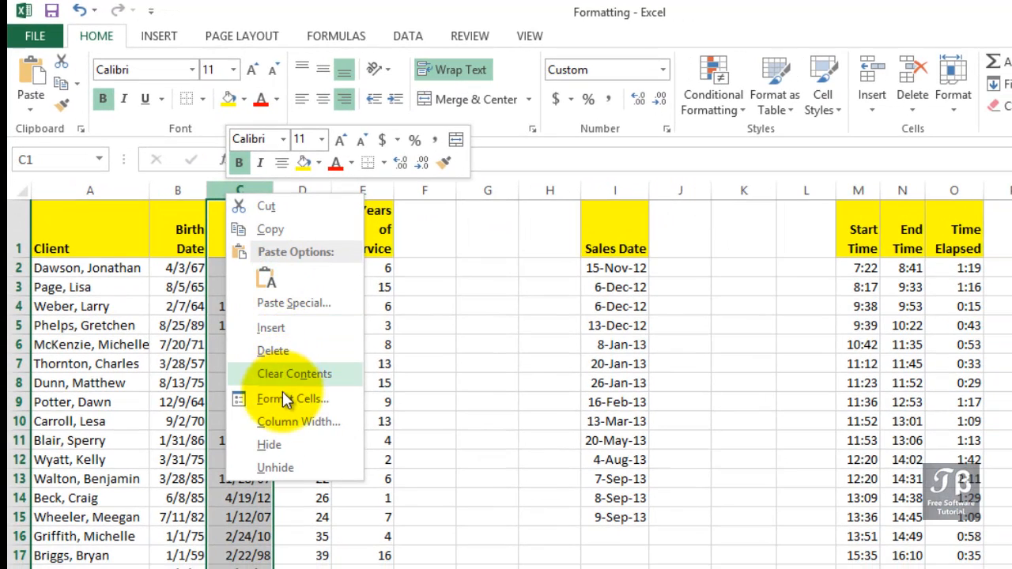
pyautogui.click(287, 399)
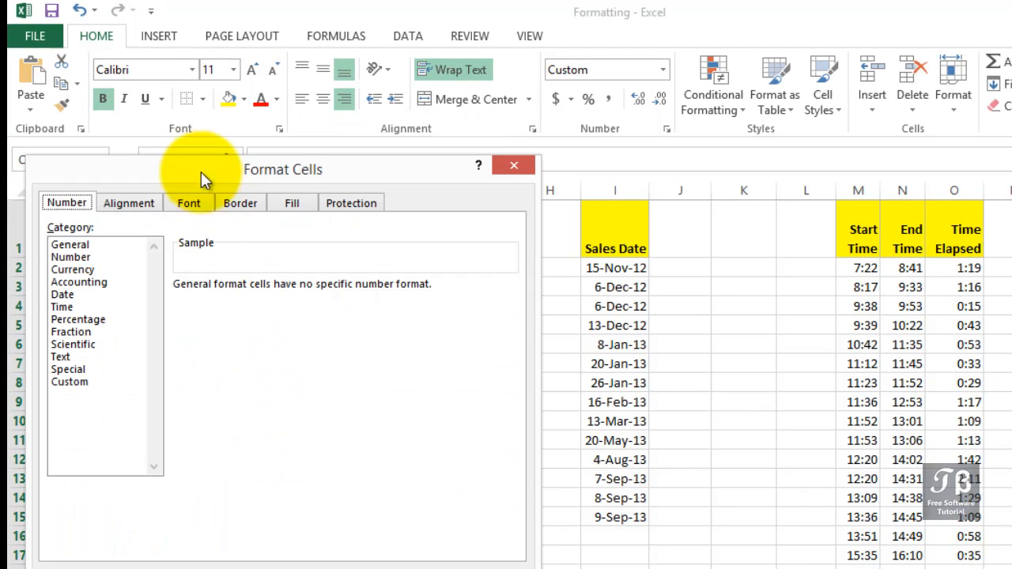
pyautogui.moveTo(233, 180); pyautogui.dragTo(479, 169)
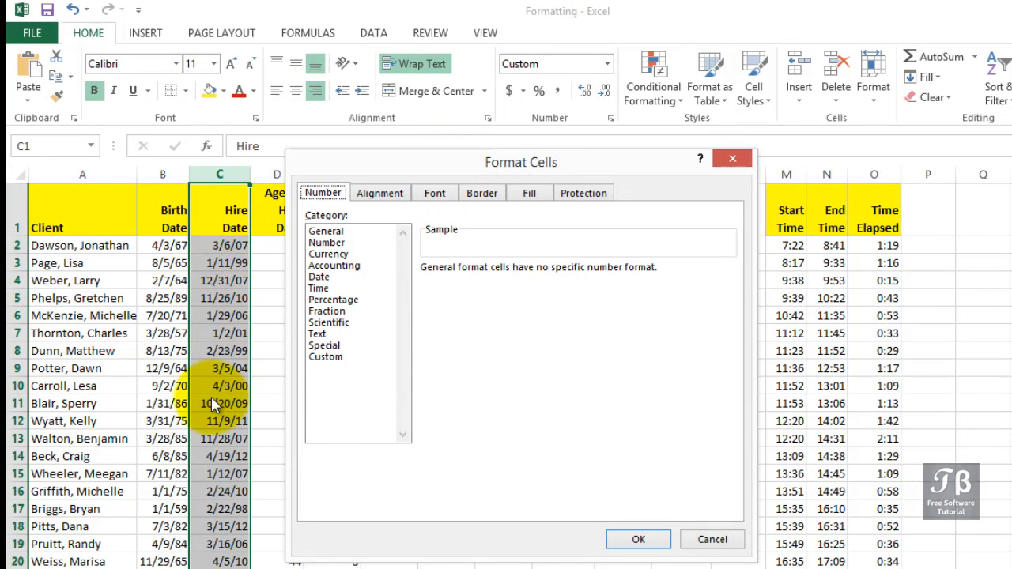
pyautogui.click(323, 194)
pyautogui.click(319, 278)
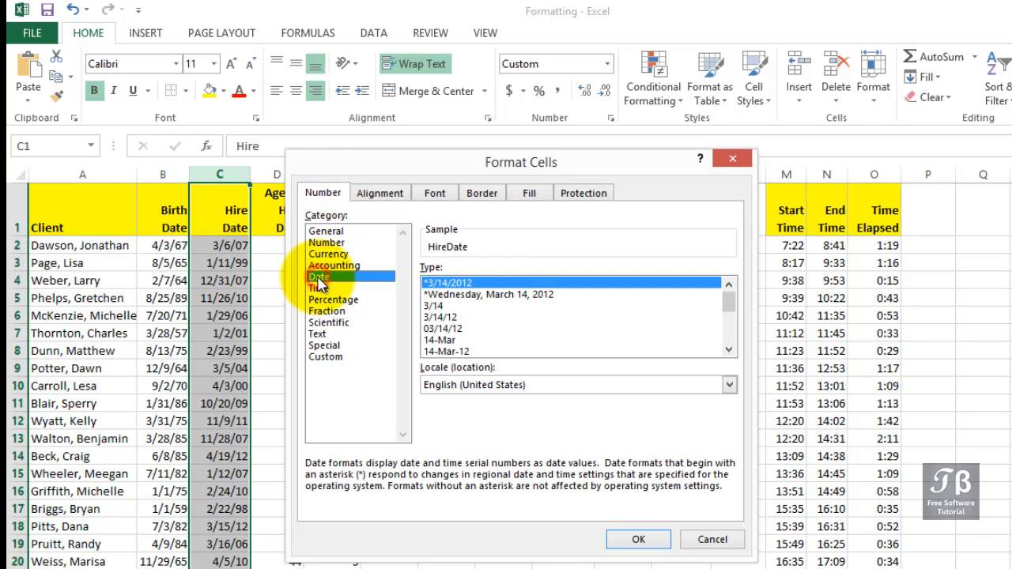
# Try the 03/14/12 and March 14, 2012 date types for the Hire Date column.
pyautogui.click(733, 356)
pyautogui.click(734, 356)
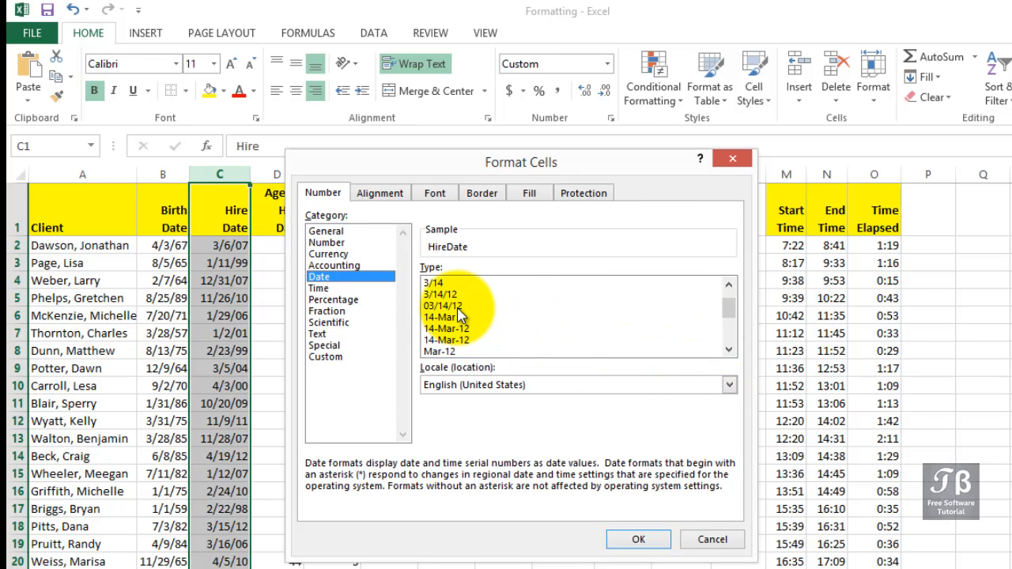
pyautogui.click(458, 307)
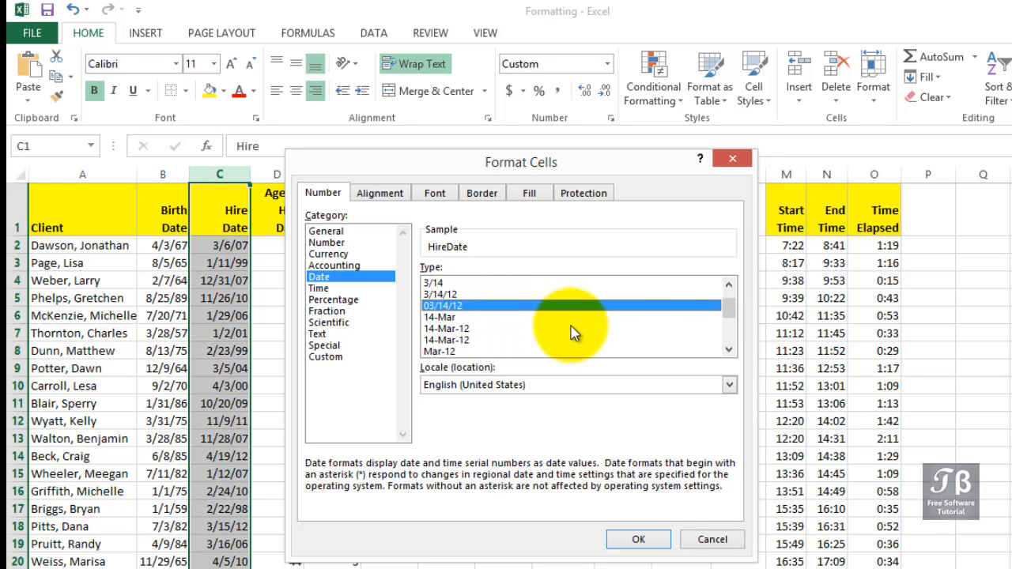
pyautogui.click(729, 351)
pyautogui.click(729, 351)
pyautogui.click(728, 351)
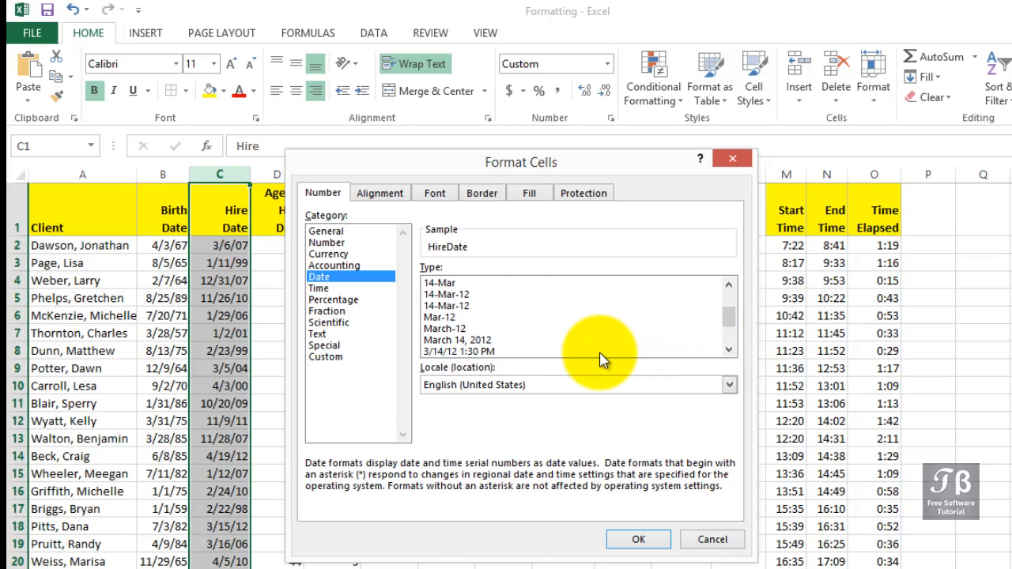
pyautogui.click(482, 340)
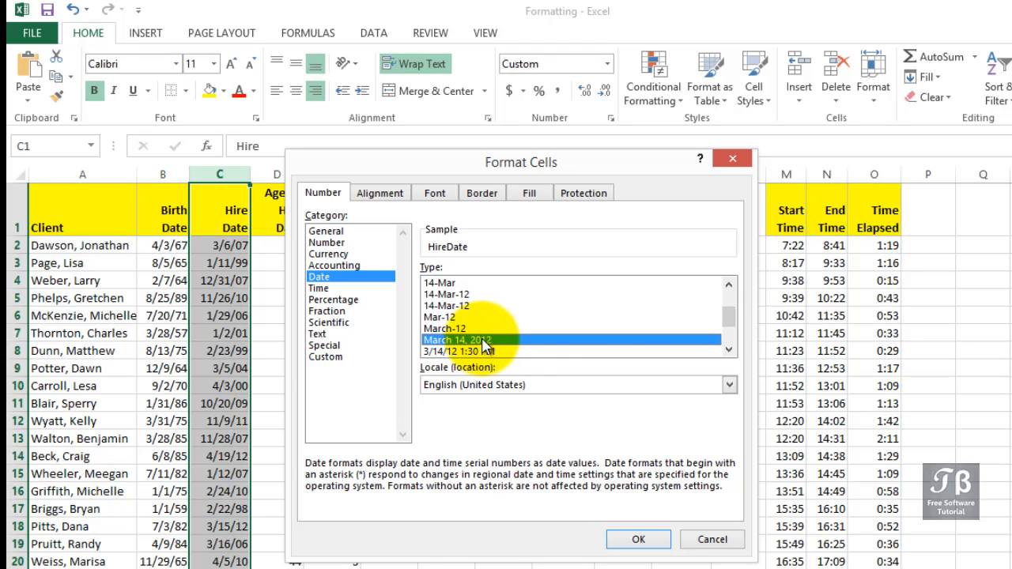
# Apply the 3/14/2012 date type without an asterisk to the Hire Date column.
pyautogui.click(729, 350)
pyautogui.click(729, 350)
pyautogui.click(729, 350)
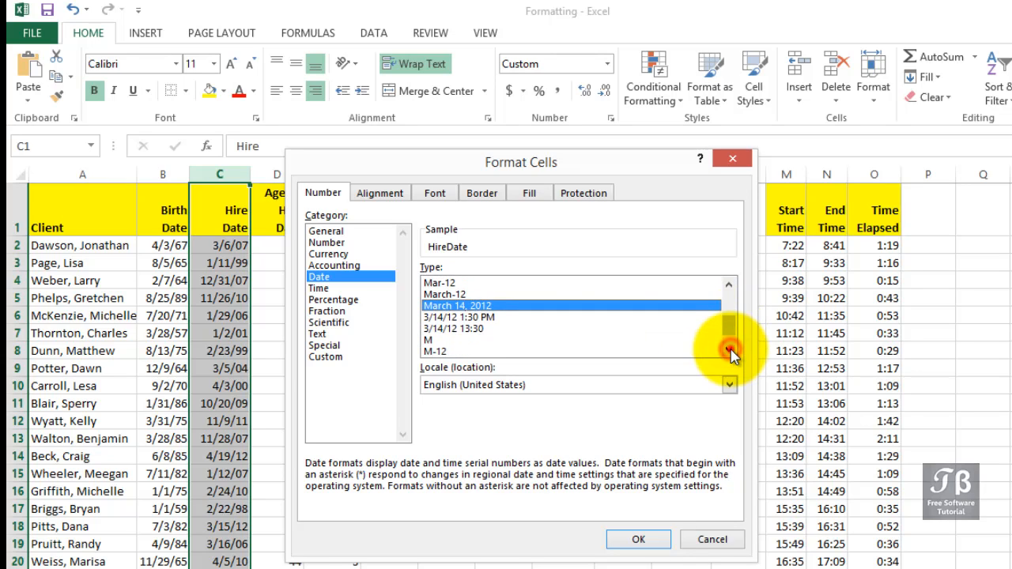
pyautogui.click(729, 350)
pyautogui.click(729, 349)
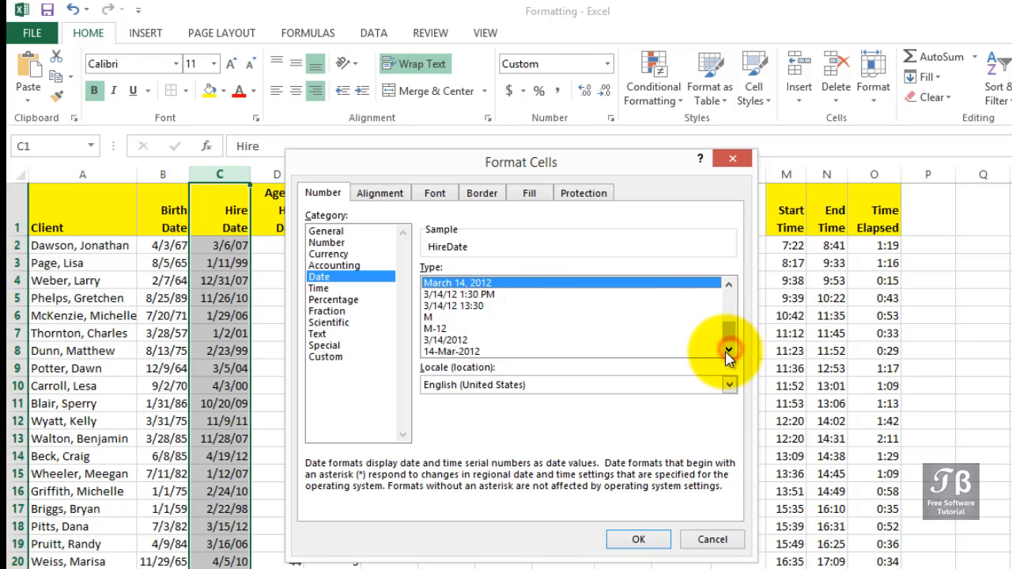
pyautogui.click(522, 342)
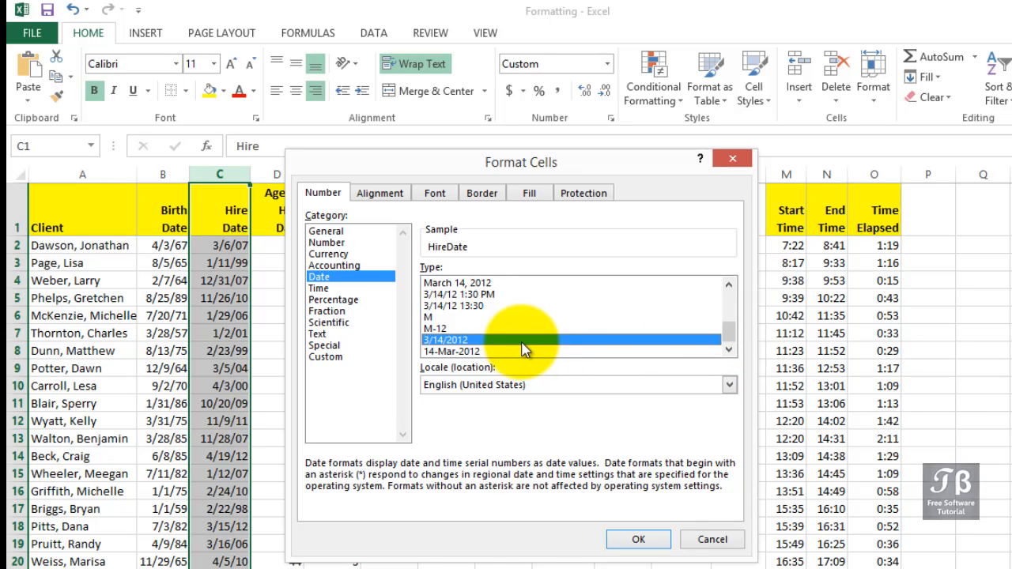
pyautogui.click(635, 540)
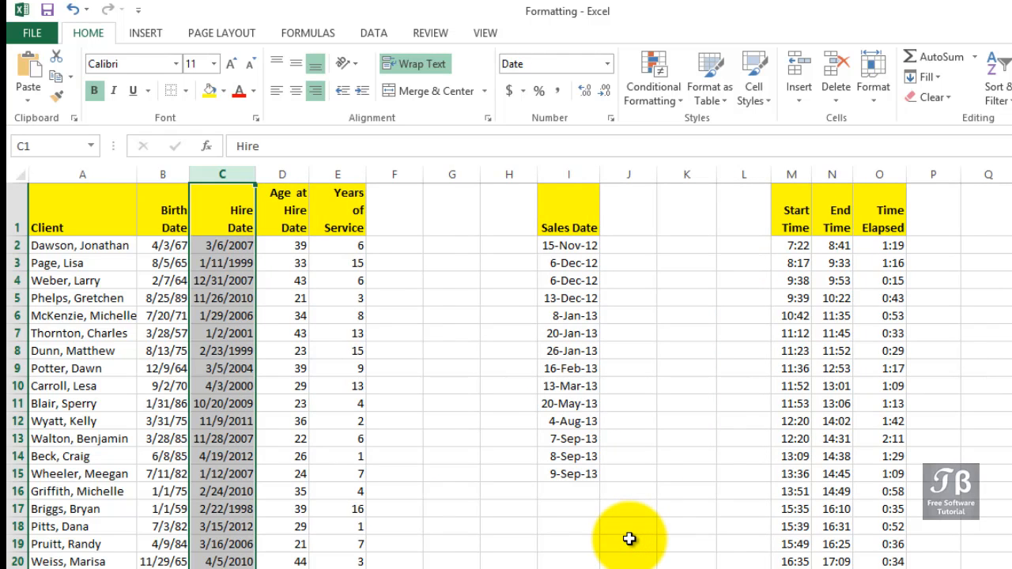
# Compare the reformatted Hire Dates in C2 and C3 with the first Sales Date in I2.
pyautogui.click(238, 247)
pyautogui.click(240, 259)
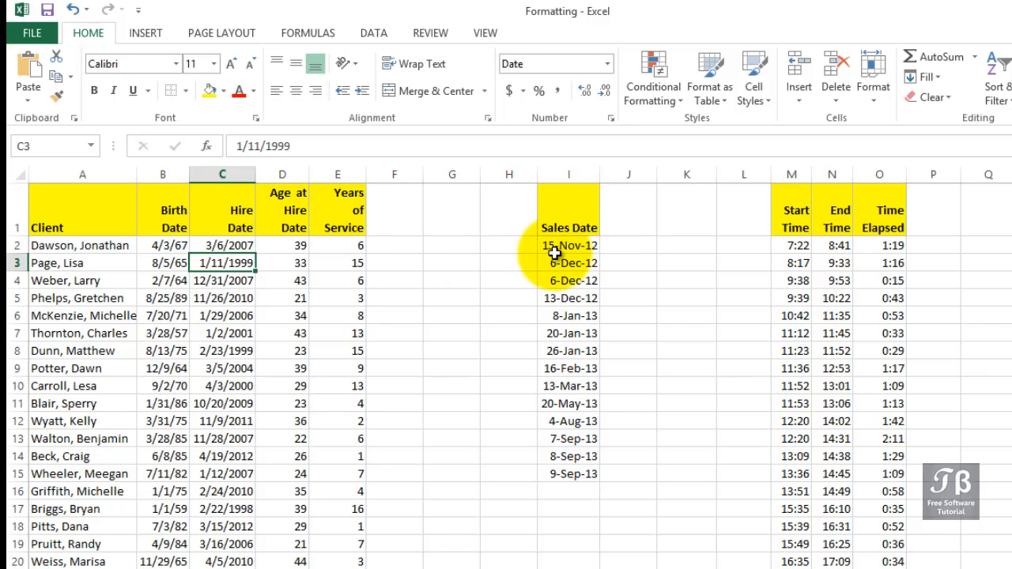
pyautogui.click(562, 246)
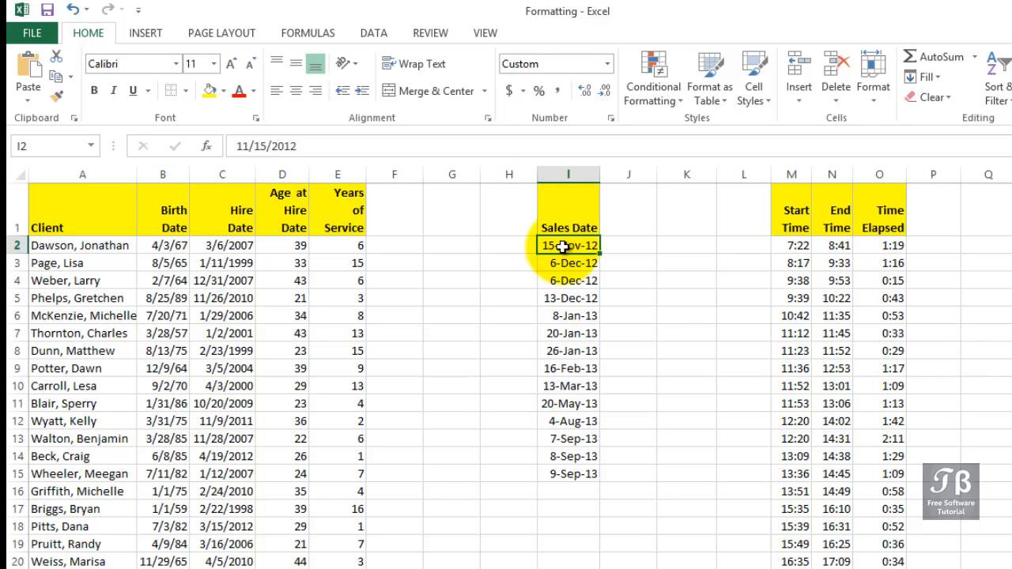
# Choose the 14-Mar-12 date type in the cell formatting of the entire Sales Date column.
pyautogui.click(568, 177)
pyautogui.rightClick(568, 177)
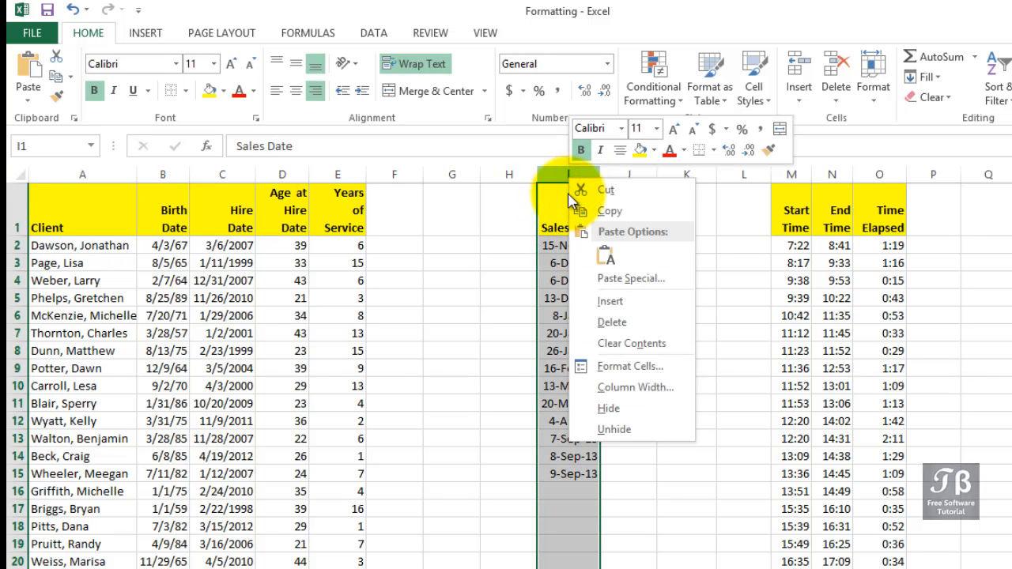
pyautogui.click(577, 359)
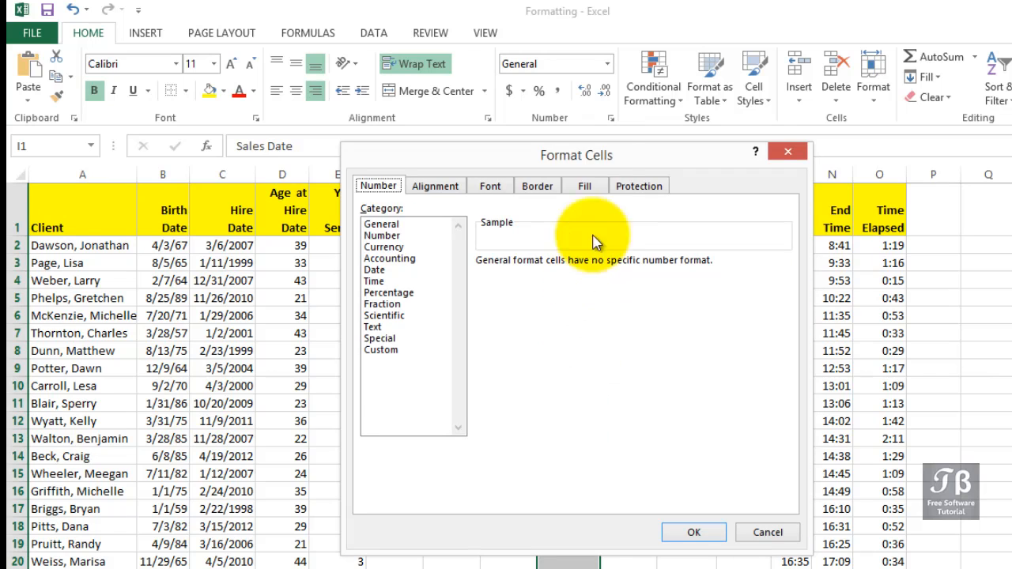
pyautogui.moveTo(597, 158); pyautogui.dragTo(302, 153)
pyautogui.click(88, 254)
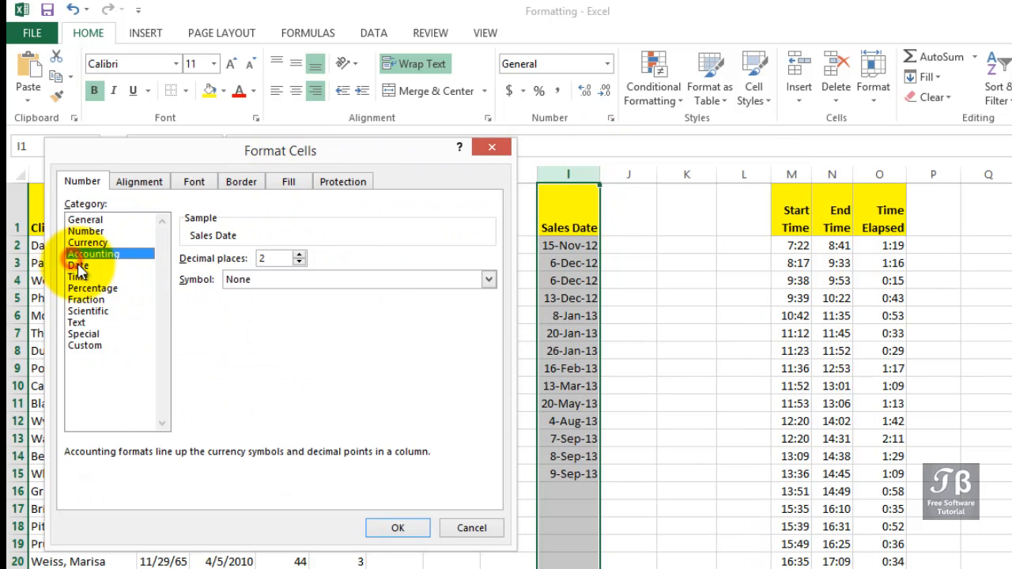
pyautogui.click(79, 266)
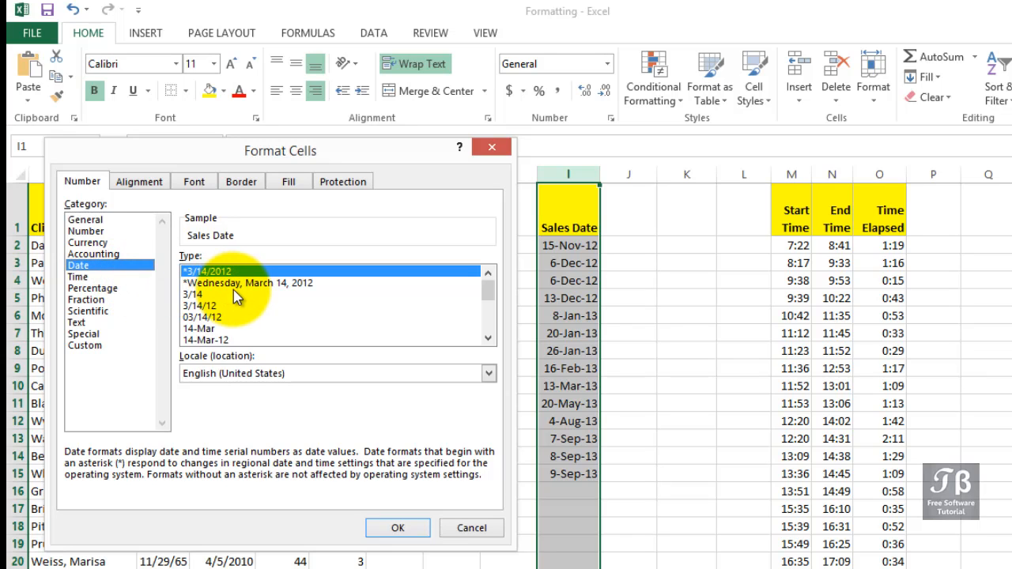
pyautogui.click(220, 340)
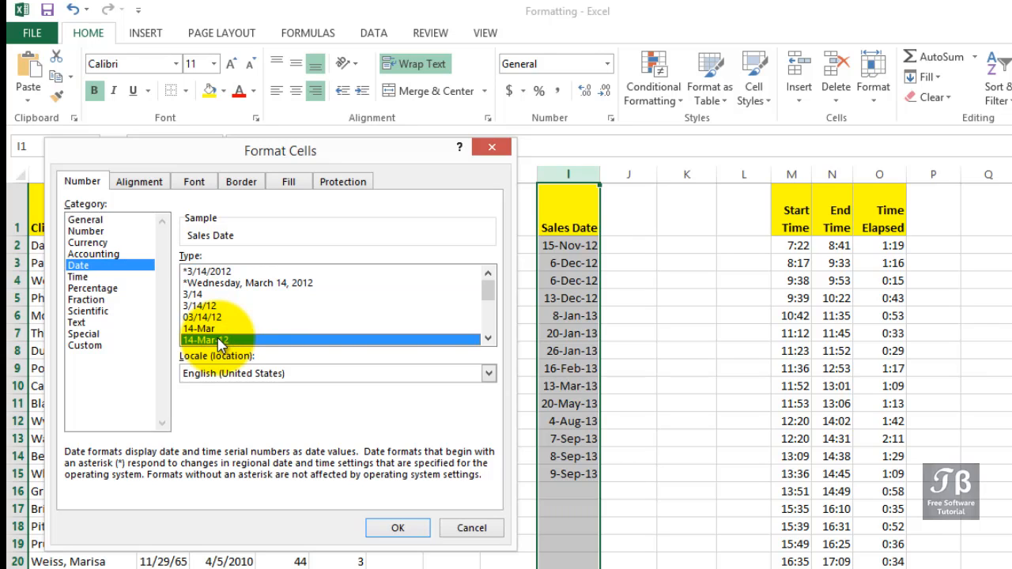
# Switch the Sales Date format to the Custom category and trim its code to d-mmm-yy.
pyautogui.click(96, 348)
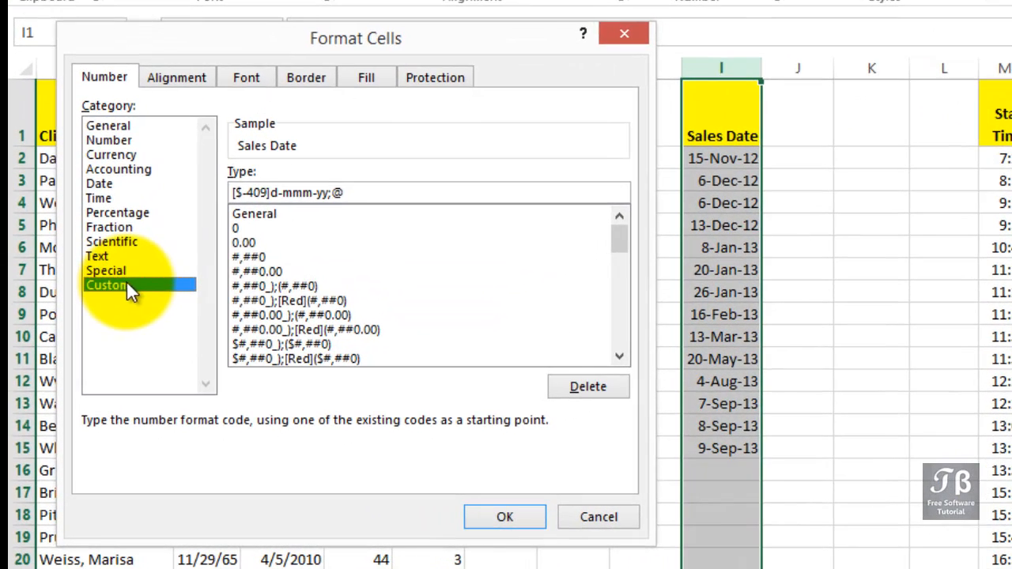
pyautogui.click(349, 215)
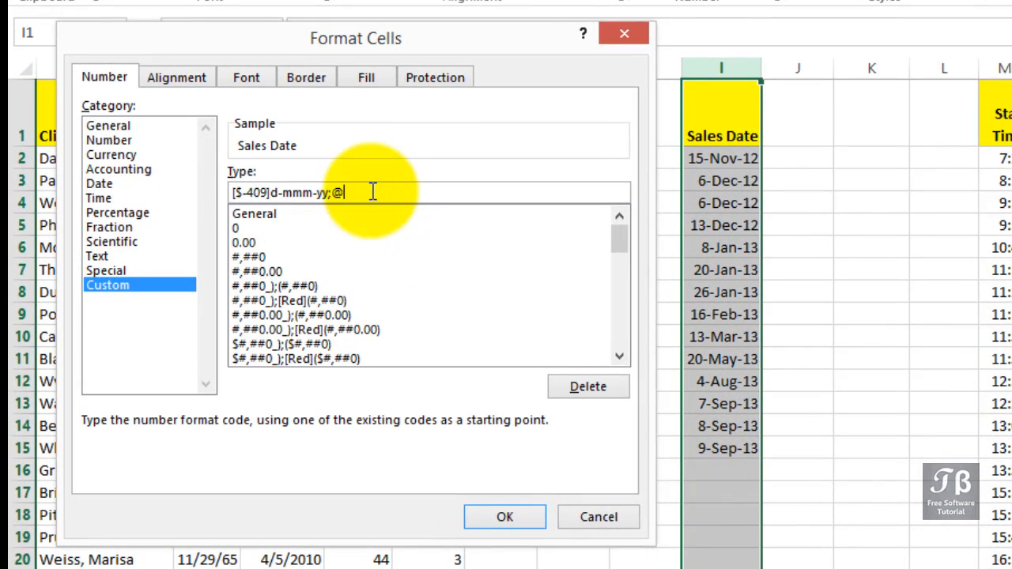
pyautogui.press('BackSpace')
pyautogui.press('BackSpace')
pyautogui.press('BackSpace')
pyautogui.press('Left')
pyautogui.press('Left')
pyautogui.press('Left')
pyautogui.press('Left')
pyautogui.press('Left')
pyautogui.press('Left')
pyautogui.press('Left')
pyautogui.press('Left')
pyautogui.press('Left')
pyautogui.press('Left')
pyautogui.press('Left')
pyautogui.press('Left')
pyautogui.press('Left')
pyautogui.press('Right')
pyautogui.press('Right')
pyautogui.press('Right')
pyautogui.press('Right')
pyautogui.press('Right')
pyautogui.press('BackSpace')
pyautogui.press('BackSpace')
pyautogui.press('BackSpace')
pyautogui.press('BackSpace')
pyautogui.press('BackSpace')
pyautogui.press('BackSpace')
pyautogui.press('BackSpace')
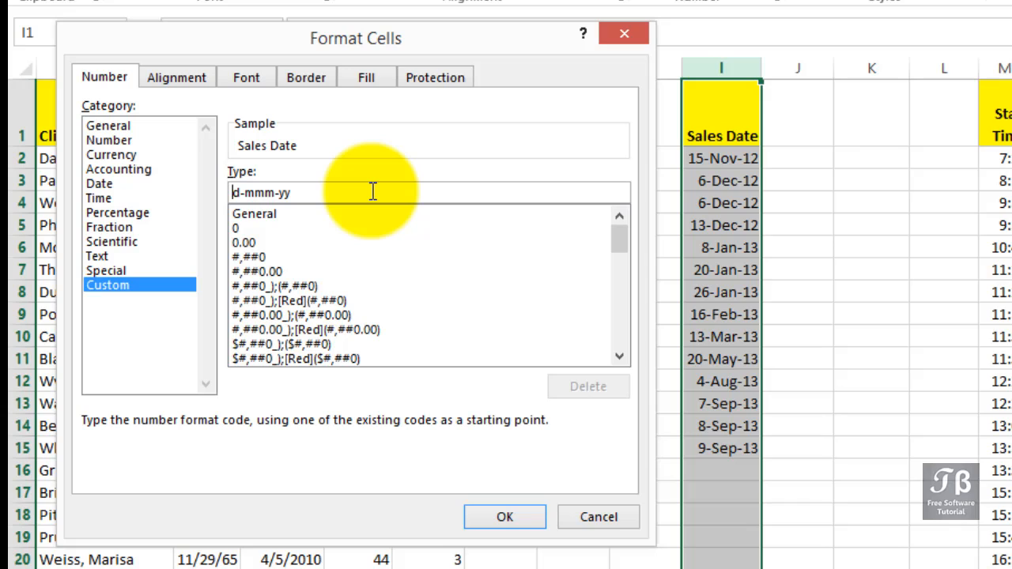
# Examine the month and year parts of the custom date code.
pyautogui.press('Right')
pyautogui.press('Right')
pyautogui.hotkey('shift', 'Right')
pyautogui.hotkey('shift', 'Right')
pyautogui.hotkey('shift', 'Right')
pyautogui.press('Right')
pyautogui.press('Right')
pyautogui.hotkey('shift', 'Right')
pyautogui.hotkey('shift', 'Right')
pyautogui.hotkey('shift', 'Left')
# Add the full weekday to the custom code, making it dddd, d-mmm-yy, and apply it to the Sales Date column.
pyautogui.press('Home')
pyautogui.write('dddd')
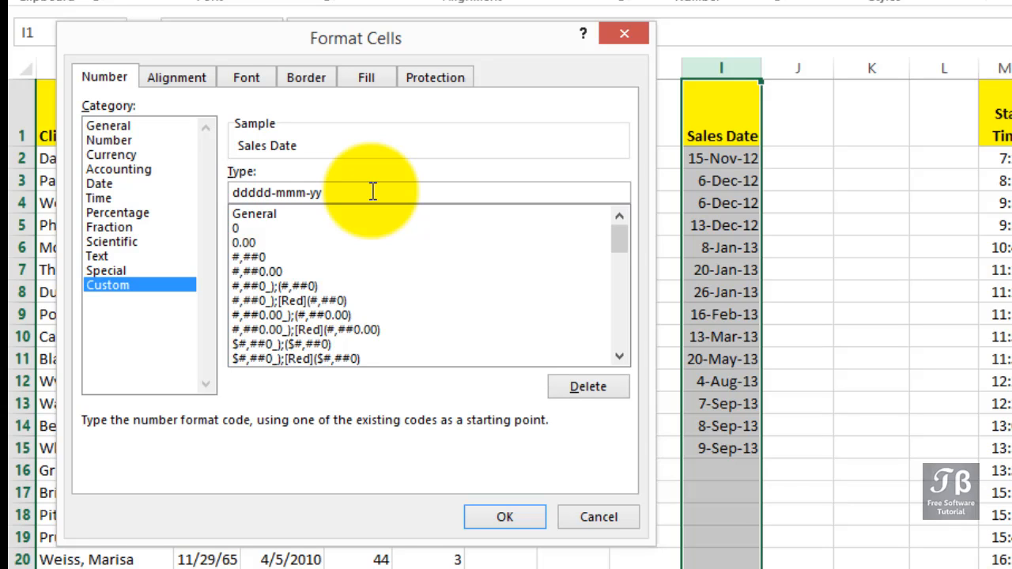
pyautogui.write(',')
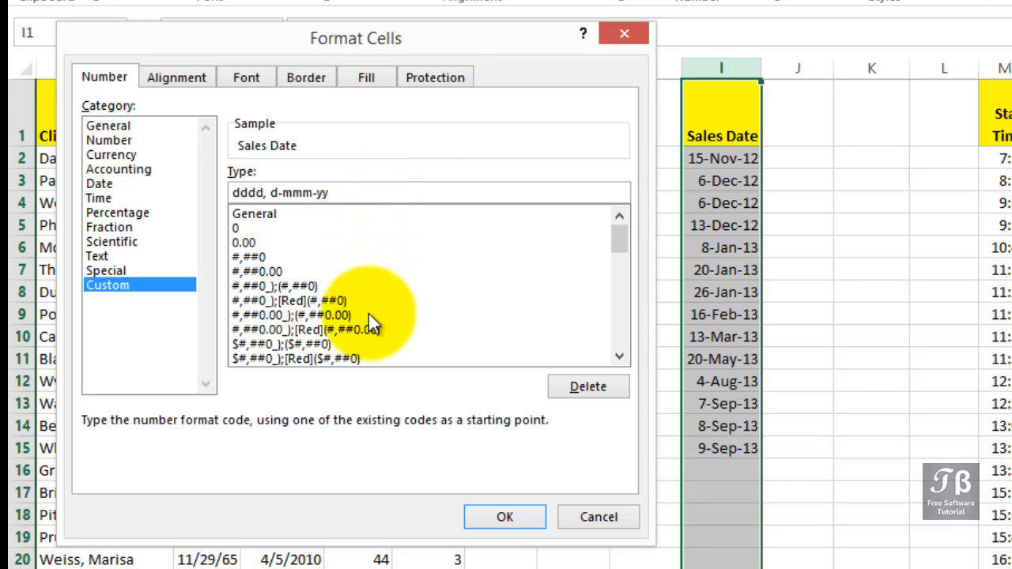
pyautogui.click(479, 514)
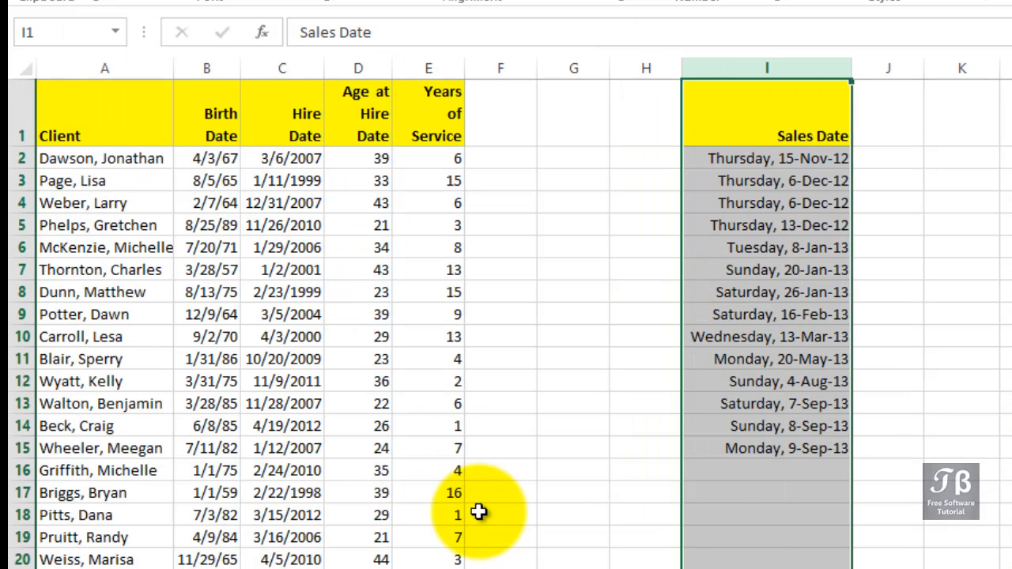
# Widen the Sales Date column slightly and narrow it back to fit its longest date.
pyautogui.moveTo(854, 66); pyautogui.dragTo(877, 63)
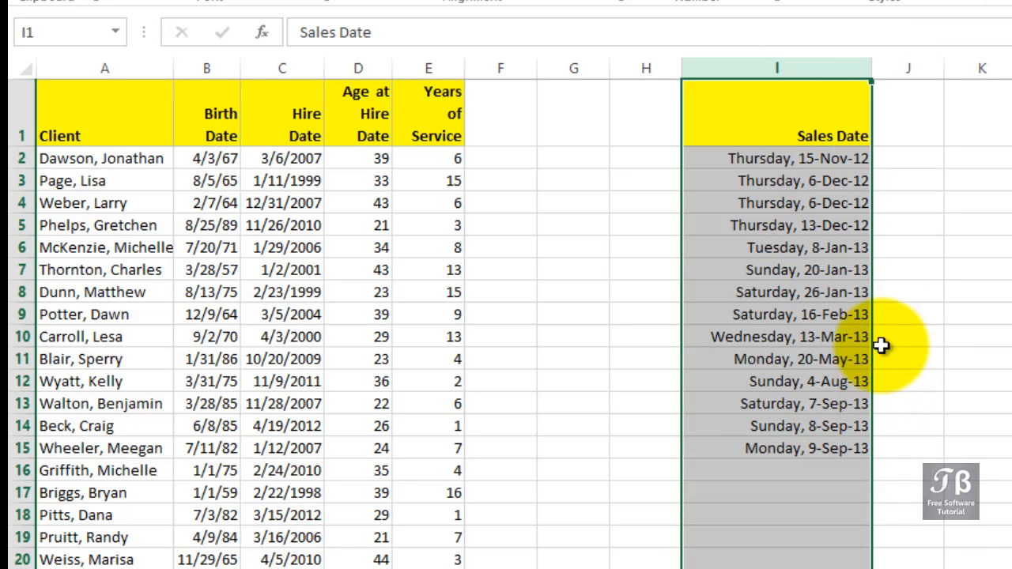
pyautogui.moveTo(866, 69); pyautogui.dragTo(851, 70)
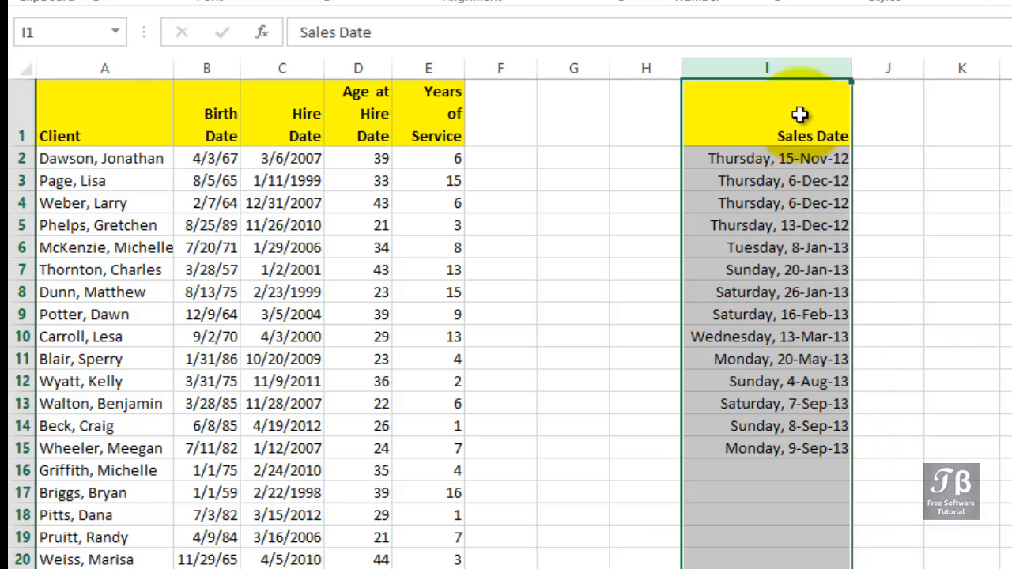
# Review the custom format code of the Sales Date column and close the cell formatting without changes.
pyautogui.rightClick(805, 67)
pyautogui.click(862, 301)
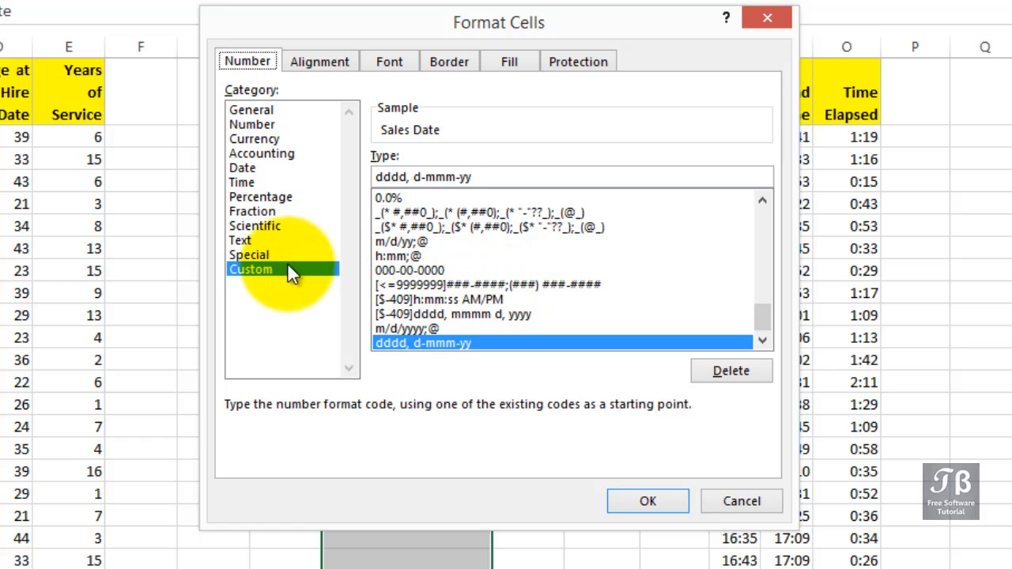
pyautogui.moveTo(506, 176); pyautogui.dragTo(330, 170)
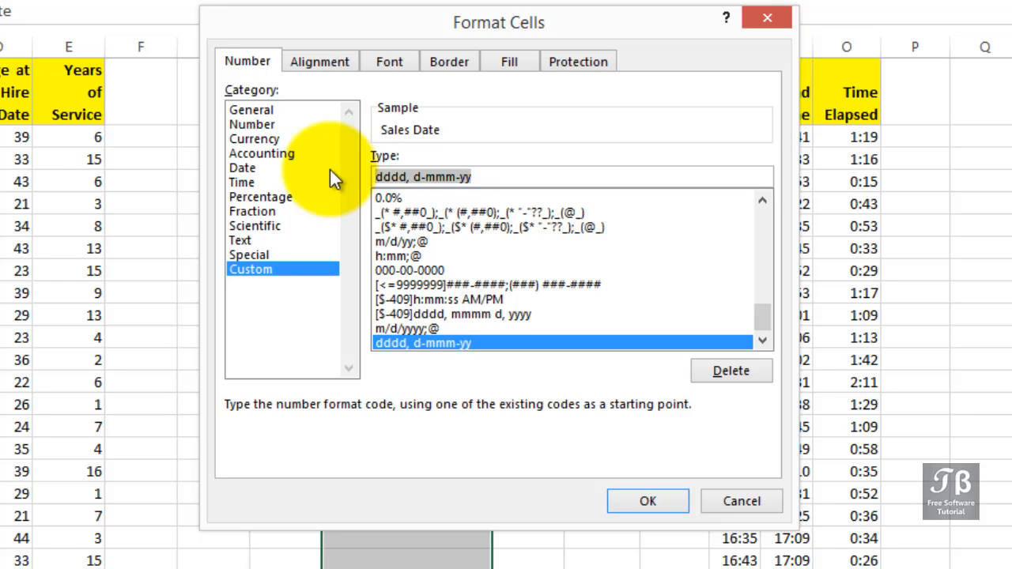
pyautogui.click(726, 504)
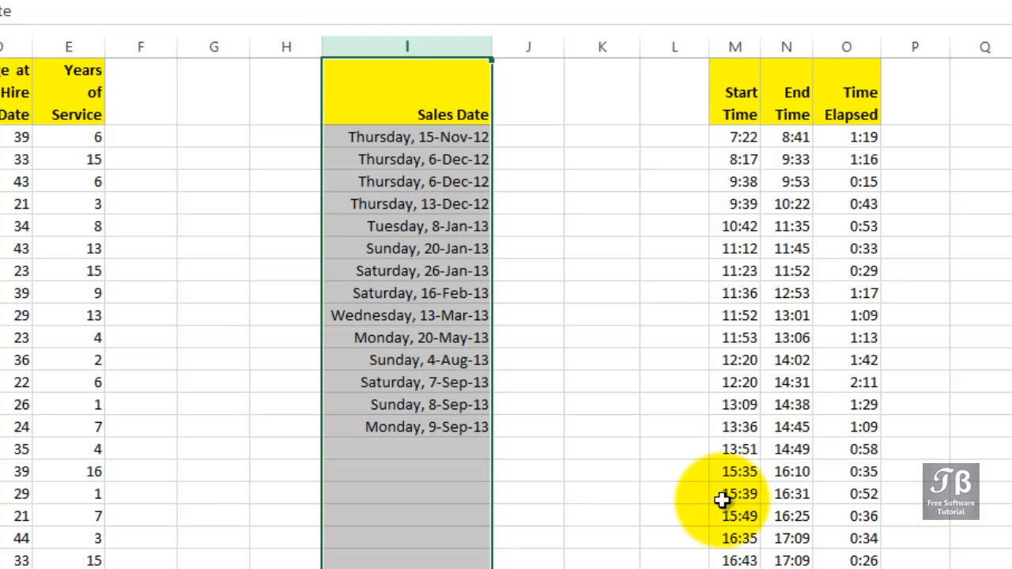
# Select all the times in the Start Time and End Time columns, without the headers, and open their cell formatting.
pyautogui.moveTo(785, 563); pyautogui.dragTo(799, 564)
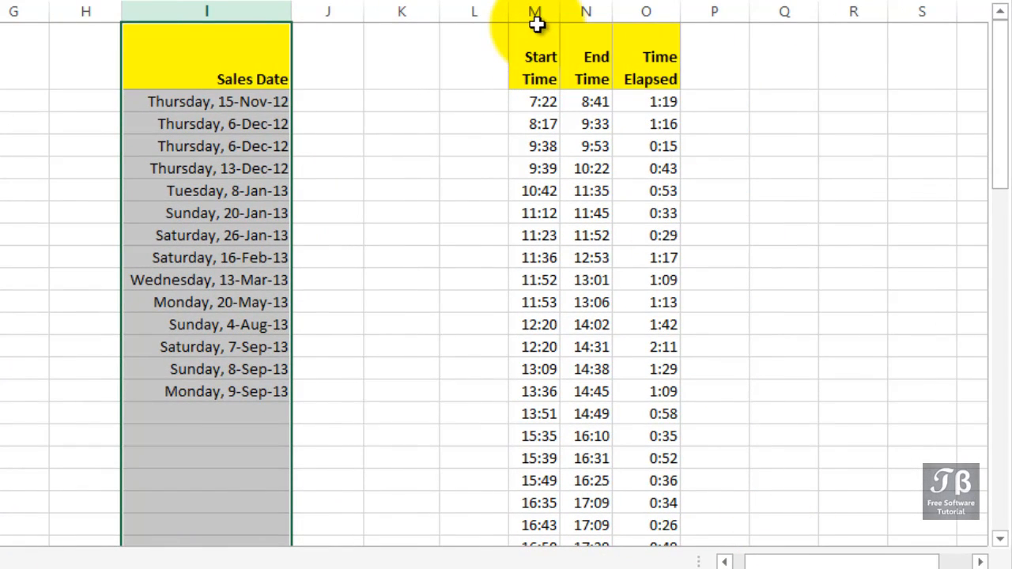
pyautogui.click(542, 122)
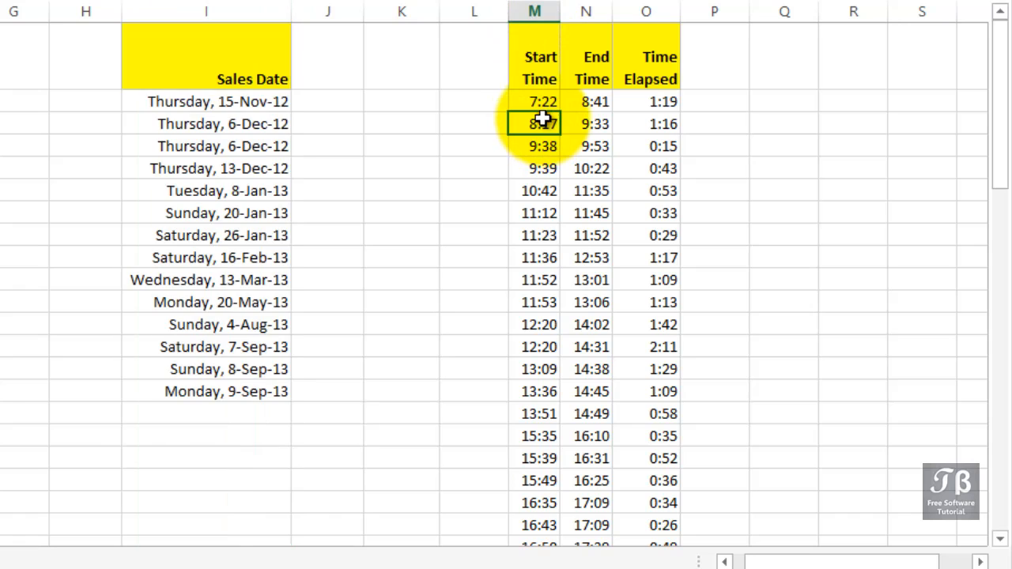
pyautogui.scroll(-3, 543, 119)
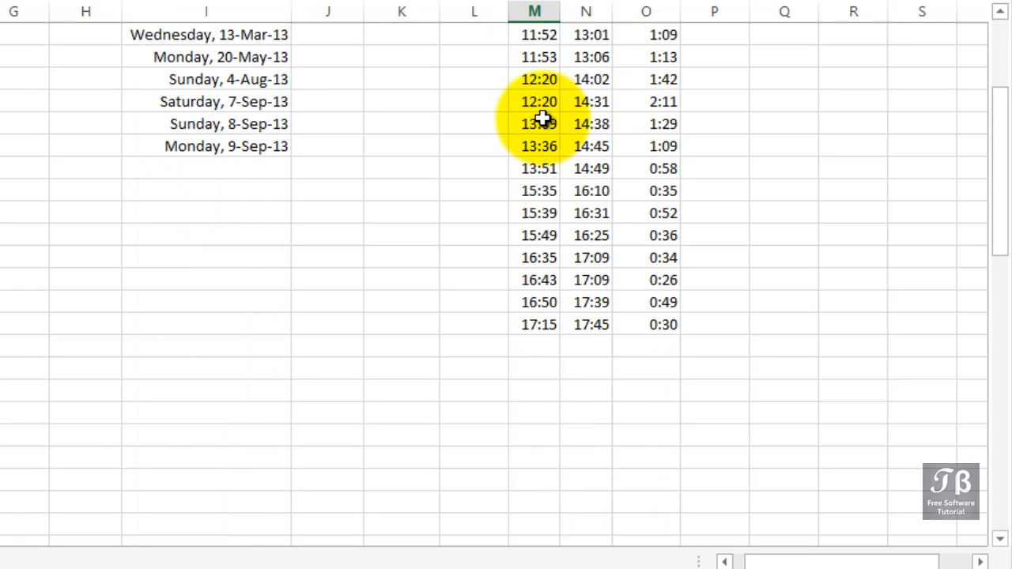
pyautogui.scroll(2, 543, 119)
pyautogui.scroll(-1, 543, 119)
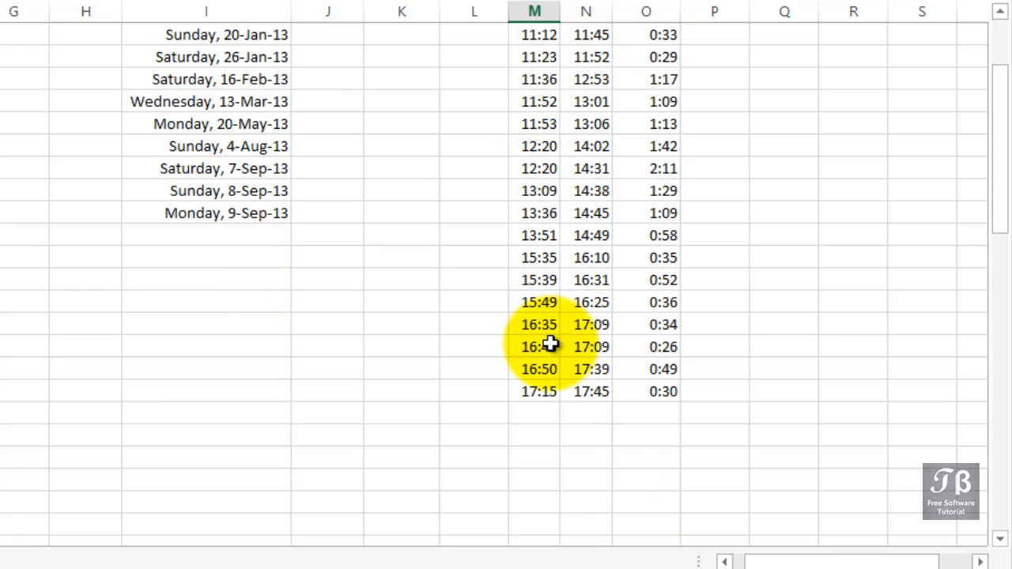
pyautogui.moveTo(592, 391); pyautogui.dragTo(531, 348)
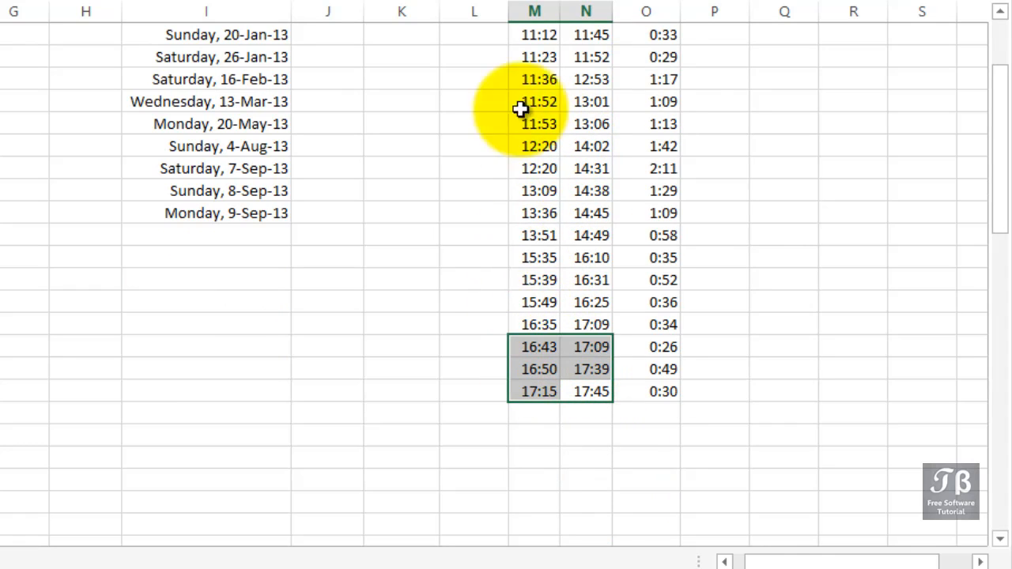
pyautogui.moveTo(519, 109)
pyautogui.mouseDown()
pyautogui.moveTo(520, 15)
pyautogui.moveTo(518, 107)
pyautogui.mouseUp()
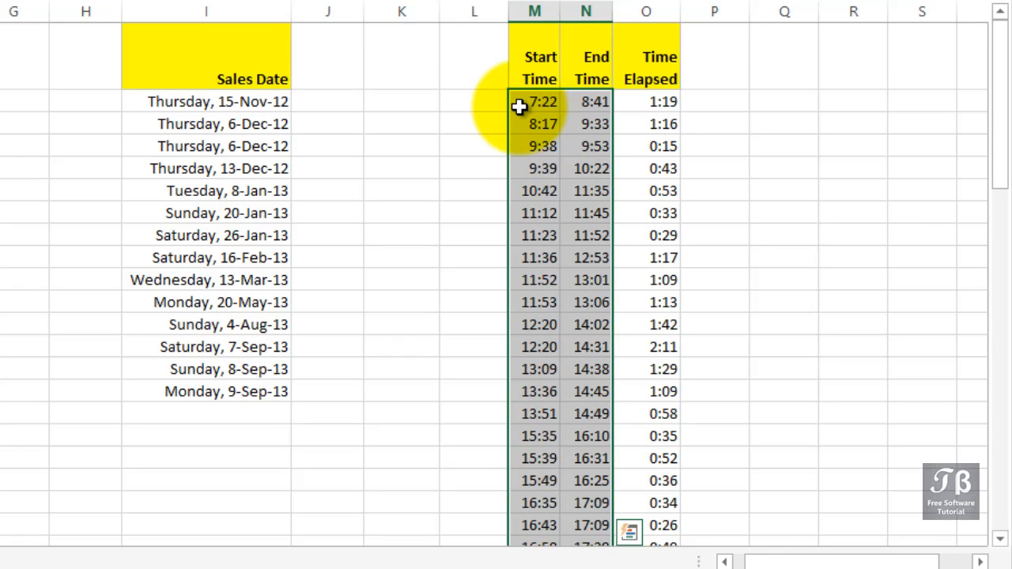
pyautogui.rightClick(519, 106)
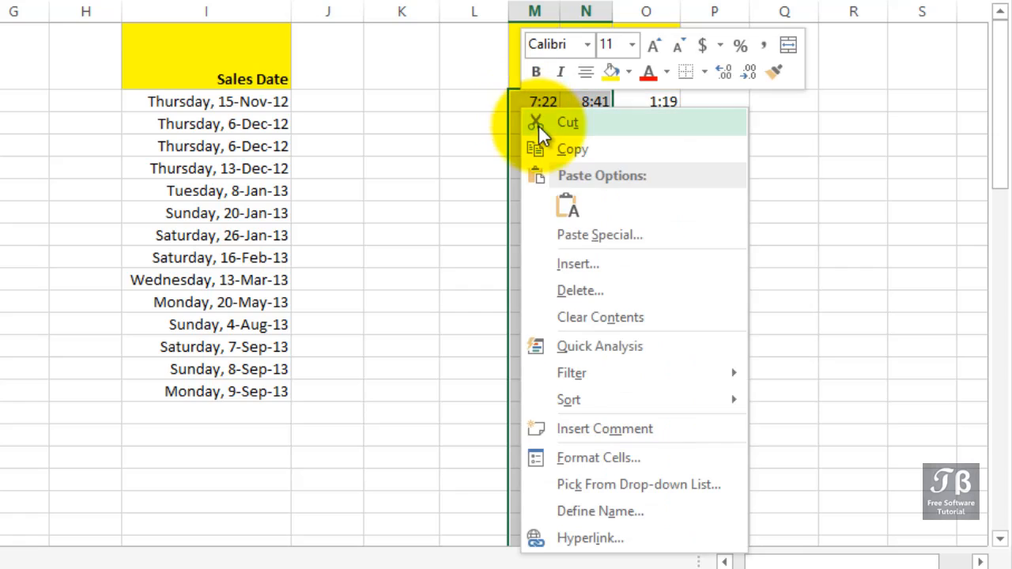
pyautogui.click(579, 462)
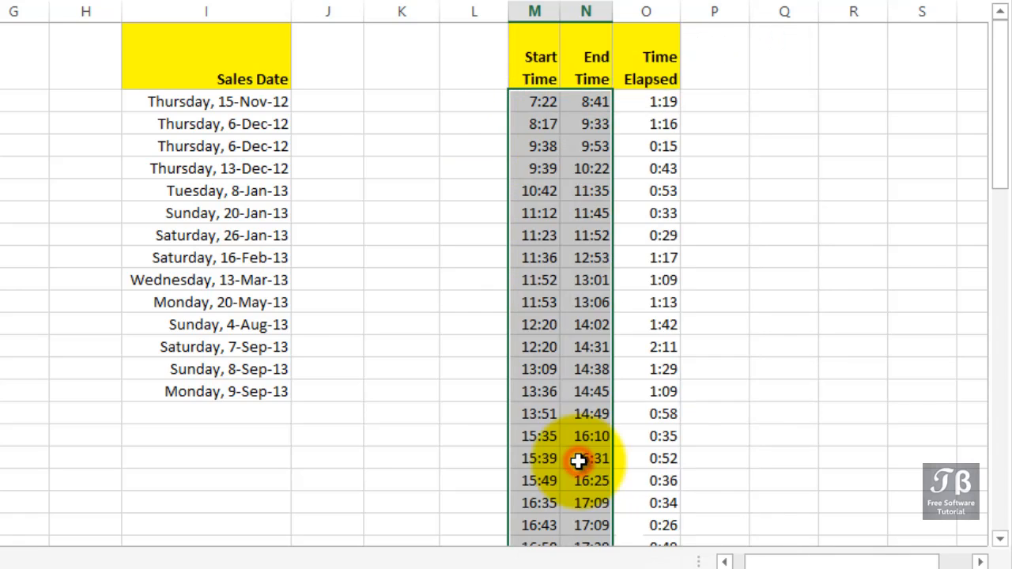
pyautogui.moveTo(508, 96); pyautogui.dragTo(111, 8)
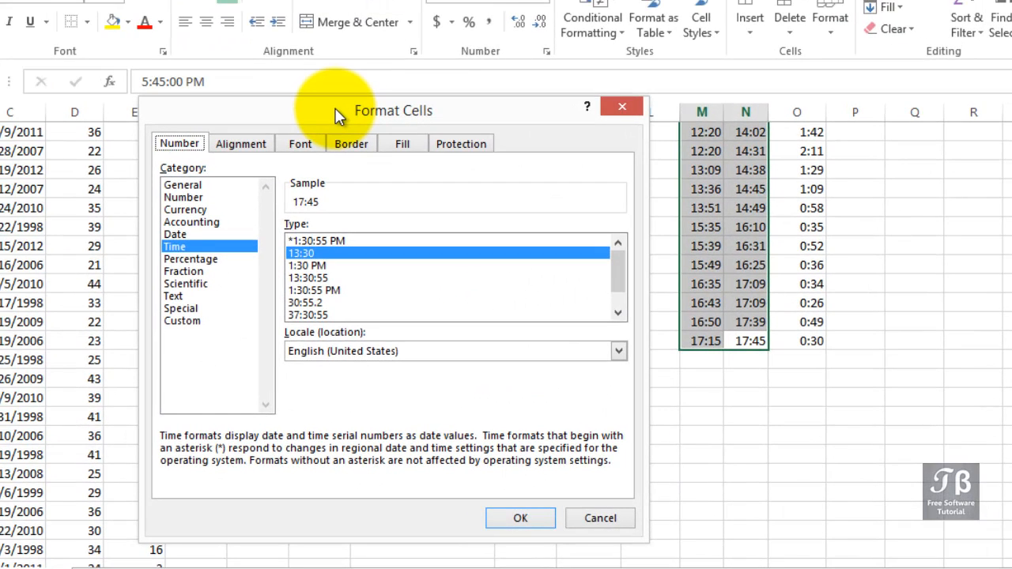
# Compare the 13:30 and 1:30 PM time formats and apply 1:30 PM to the selected start and end times.
pyautogui.click(308, 264)
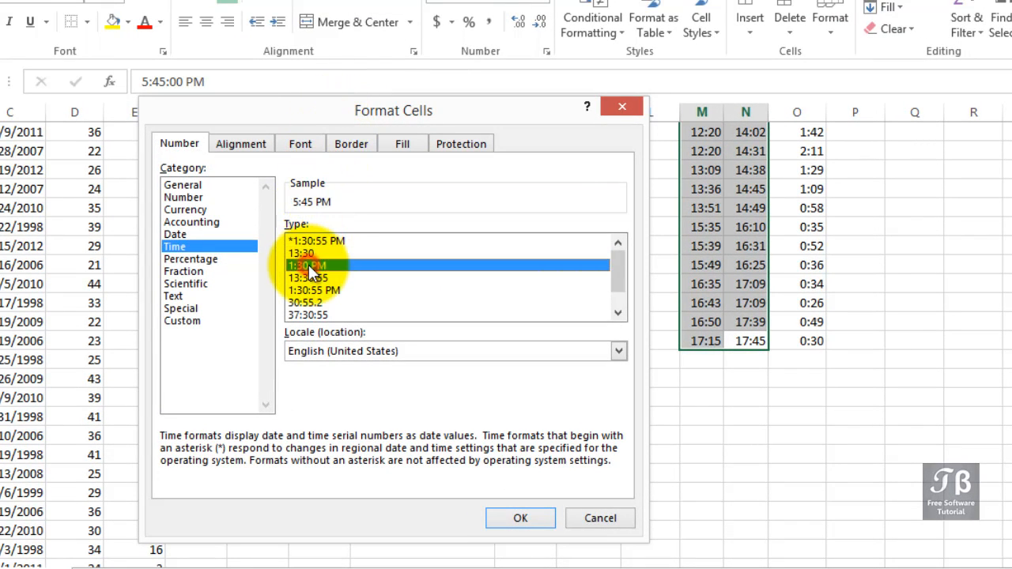
pyautogui.click(308, 256)
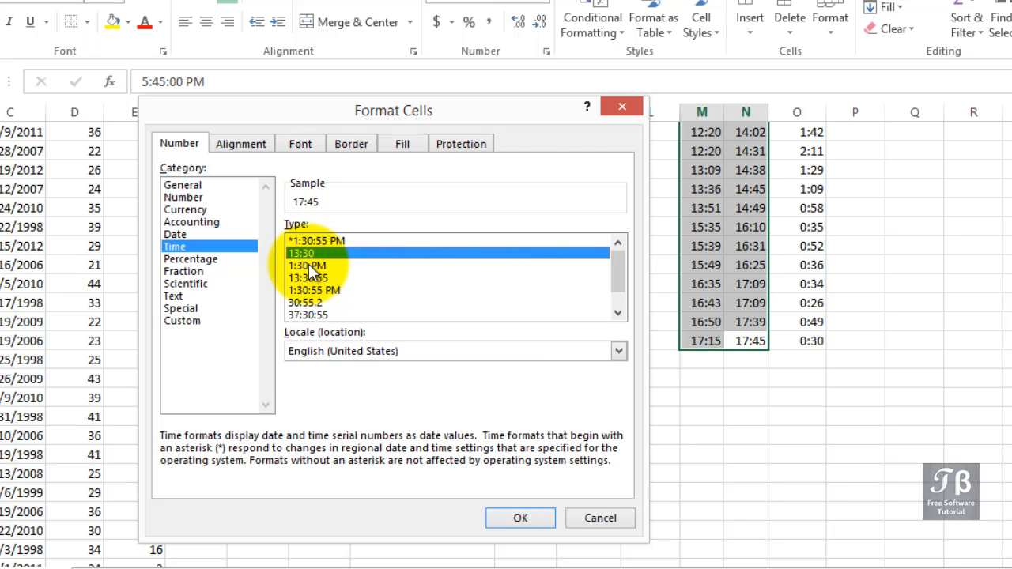
pyautogui.click(308, 265)
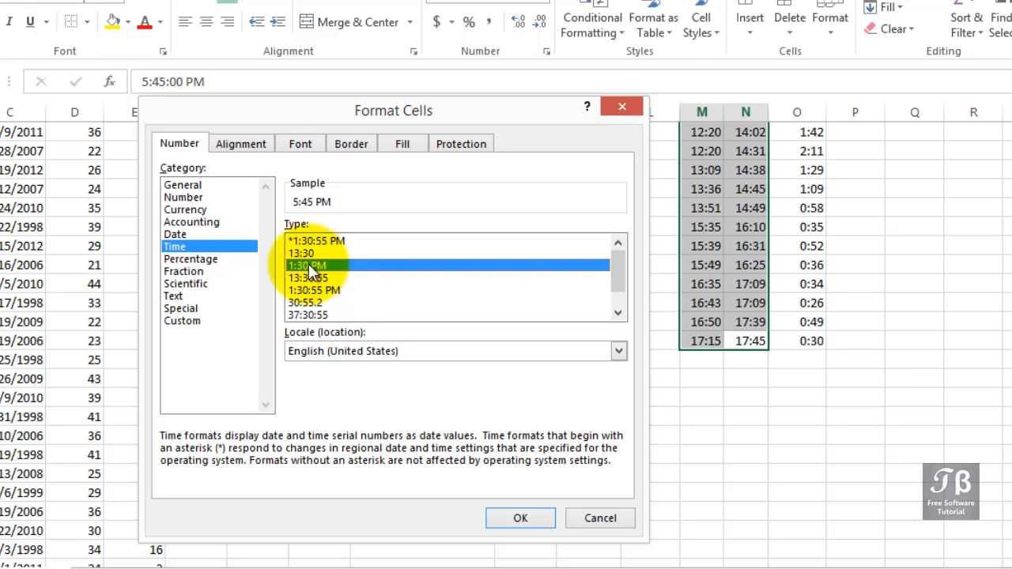
pyautogui.click(521, 518)
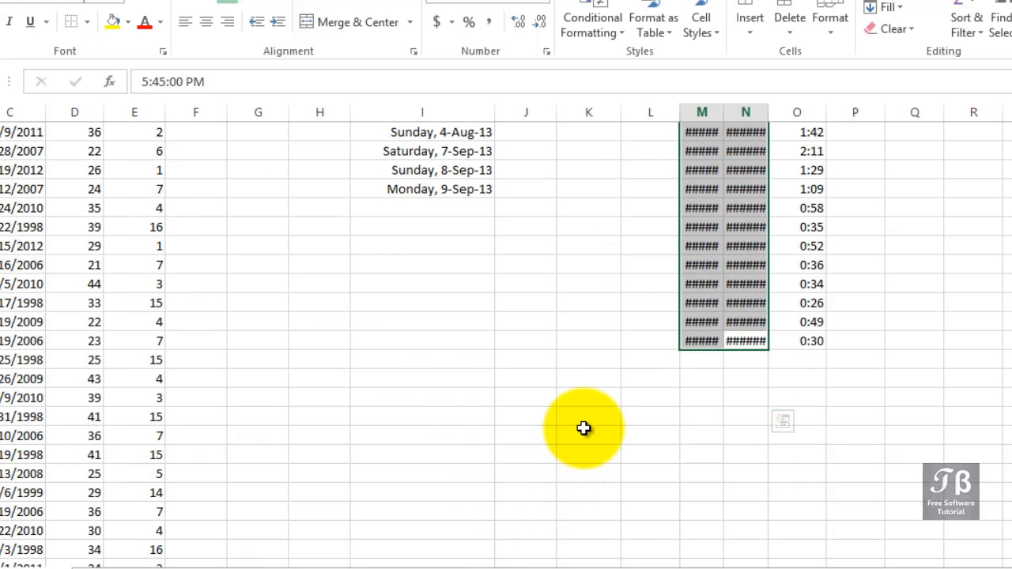
# Fit the widths of the Start Time and End Time columns to their contents and check the times down the list.
pyautogui.scroll(4, 583, 428)
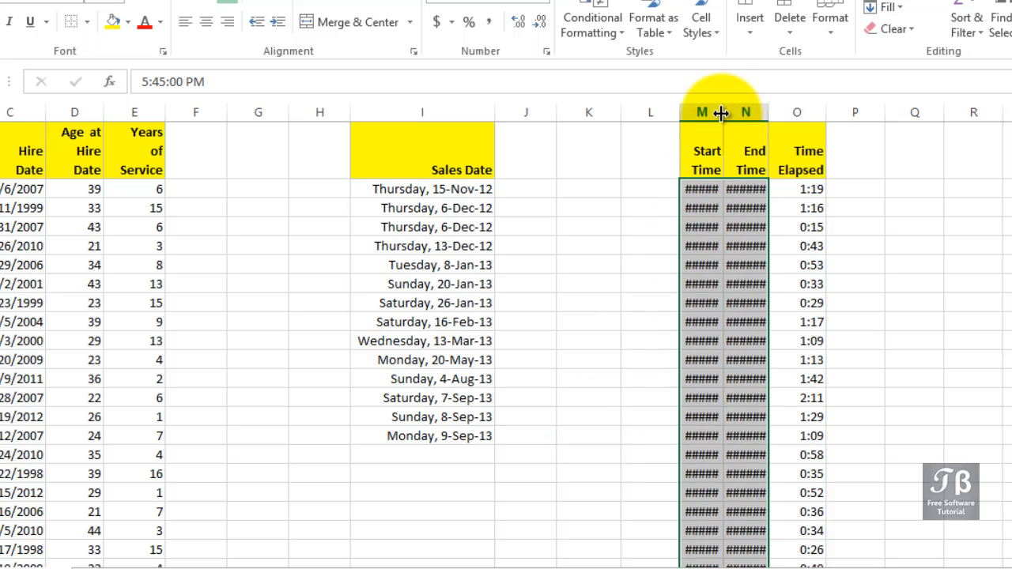
pyautogui.click(722, 113)
pyautogui.doubleClick(721, 113)
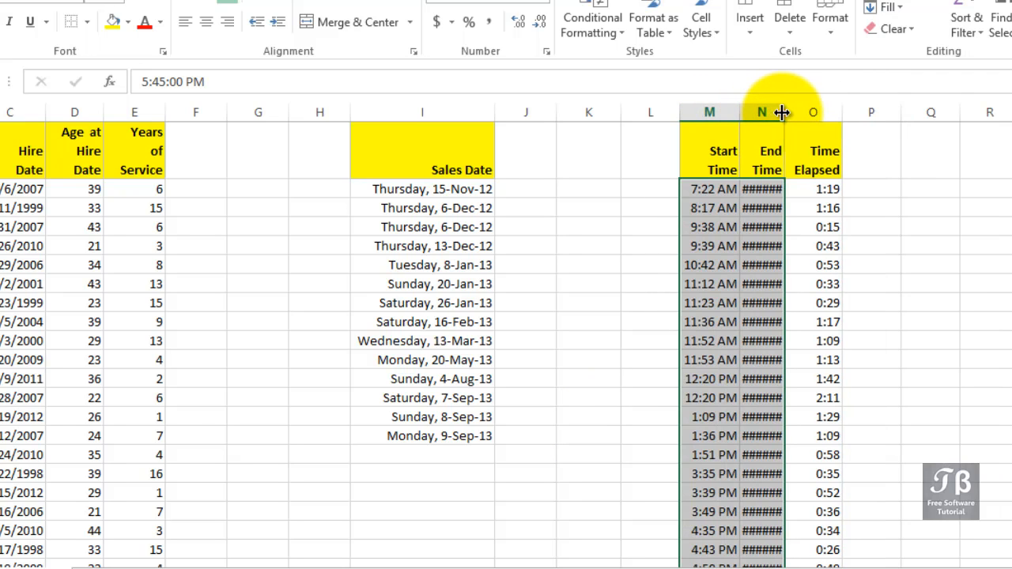
pyautogui.doubleClick(781, 111)
pyautogui.click(735, 190)
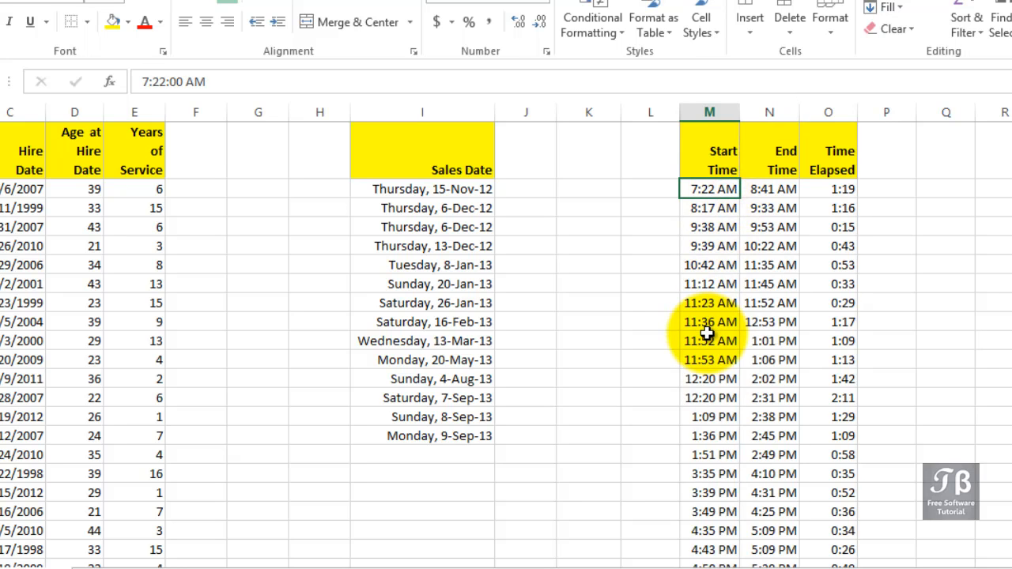
pyautogui.scroll(-1, 708, 332)
pyautogui.scroll(-1, 708, 334)
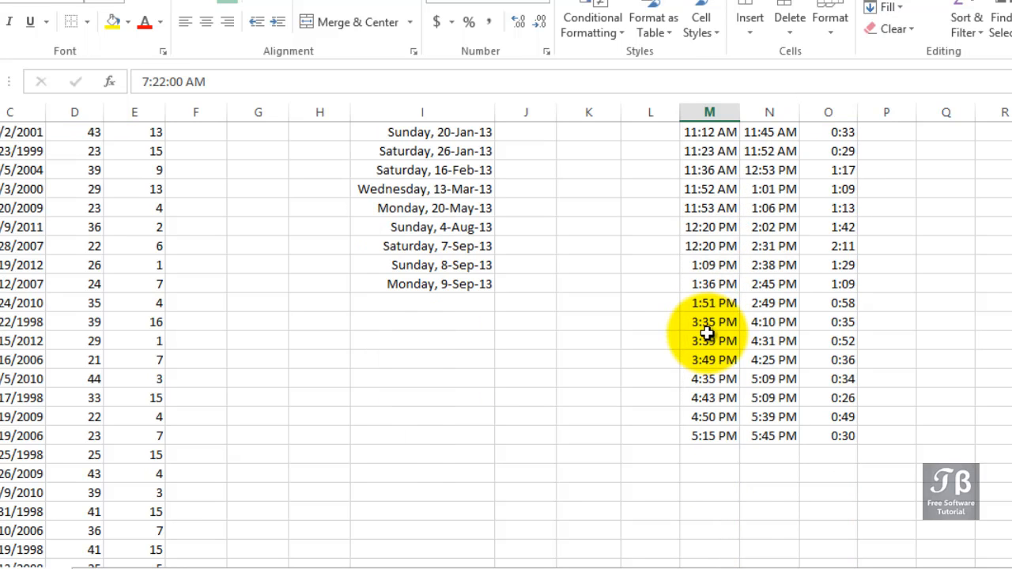
pyautogui.scroll(2, 708, 334)
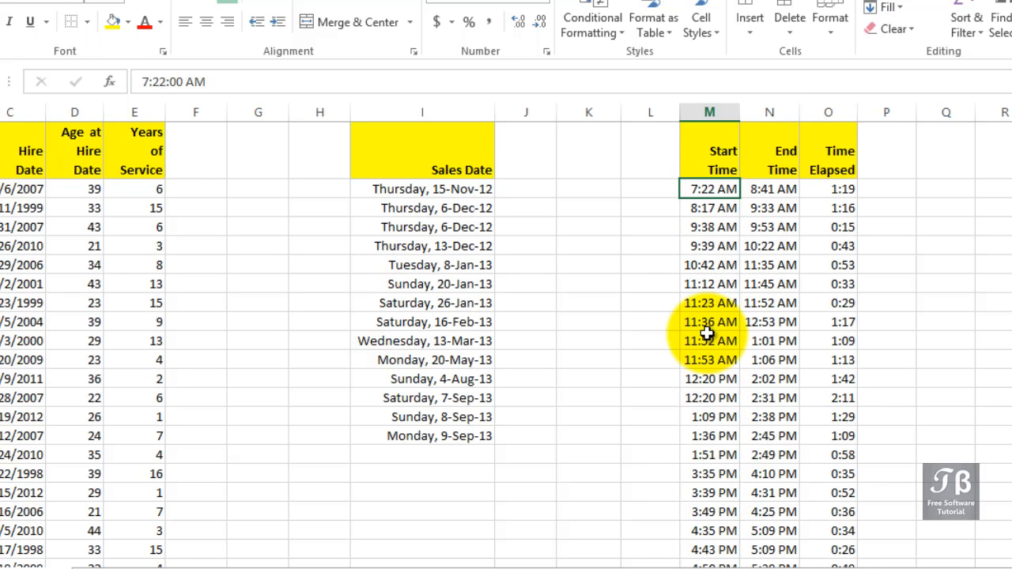